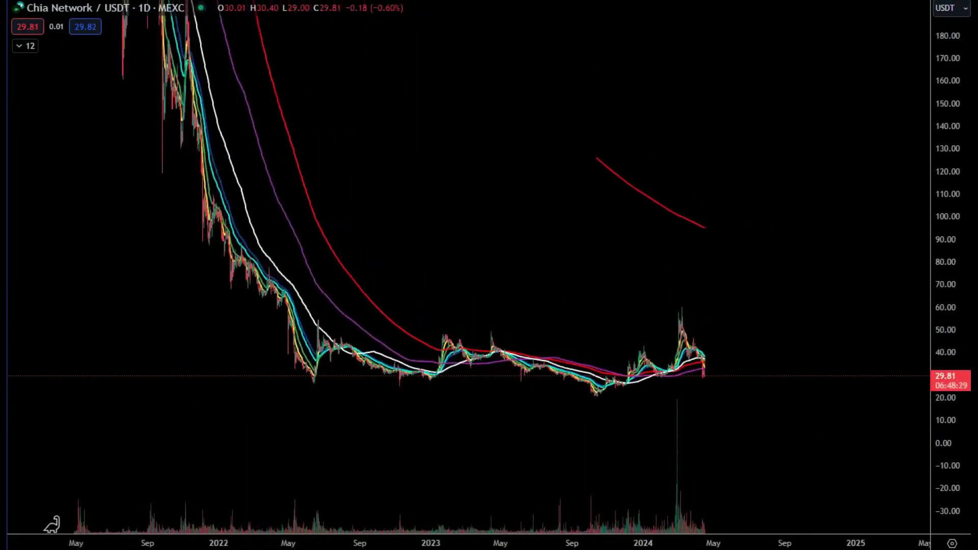
Step: Circle the start of the detached red moving average and draw an arrow toward the 2022 section of the steep red curve
{"action": "left_click_drag", "start_coordinate": [641, 458], "coordinate": [760, 479]}
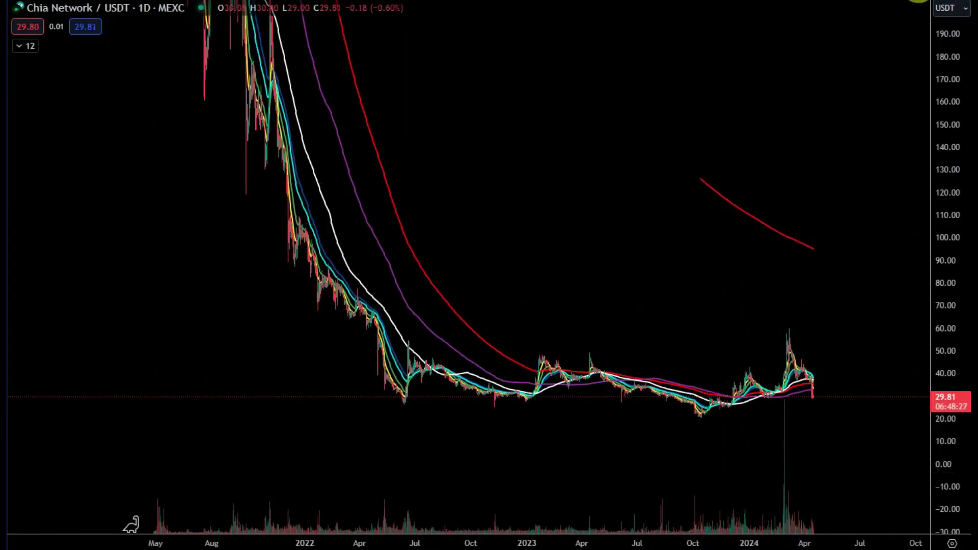
{"action": "mouse_move", "coordinate": [718, 168]}
{"action": "left_mouse_down"}
{"action": "mouse_move", "coordinate": [729, 168]}
{"action": "mouse_move", "coordinate": [692, 170]}
{"action": "left_mouse_up"}
{"action": "left_click_drag", "start_coordinate": [569, 120], "coordinate": [402, 176]}
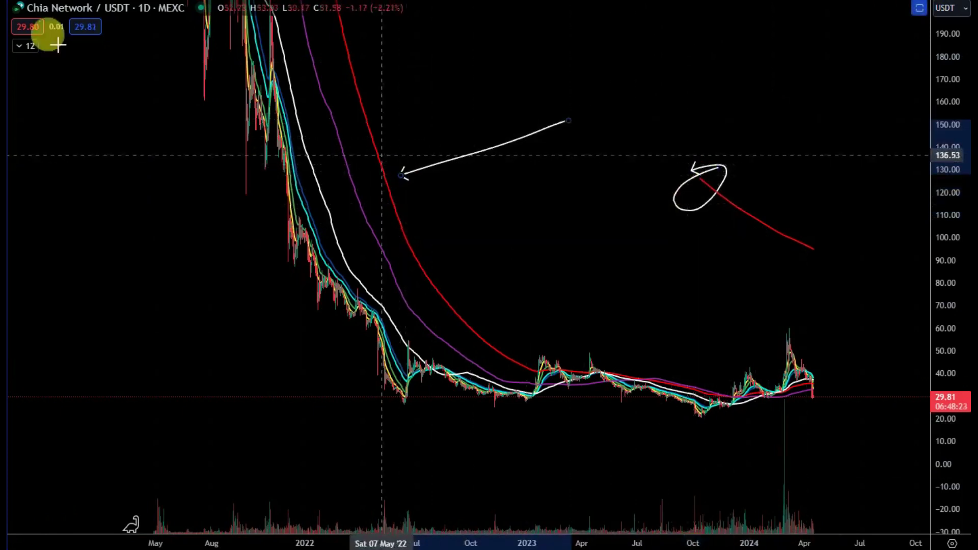
Step: Switch the chart to the 3D interval, clear the drawings, and examine the moving averages across the full price history since 2021
{"action": "left_click", "coordinate": [115, 4]}
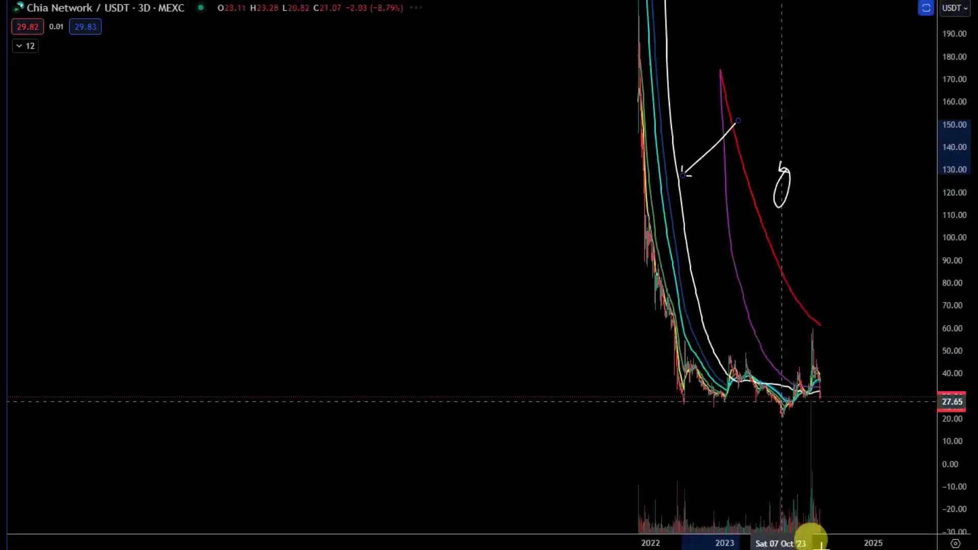
{"action": "left_click_drag", "start_coordinate": [763, 544], "coordinate": [678, 544]}
{"action": "left_click_drag", "start_coordinate": [958, 209], "coordinate": [926, 357]}
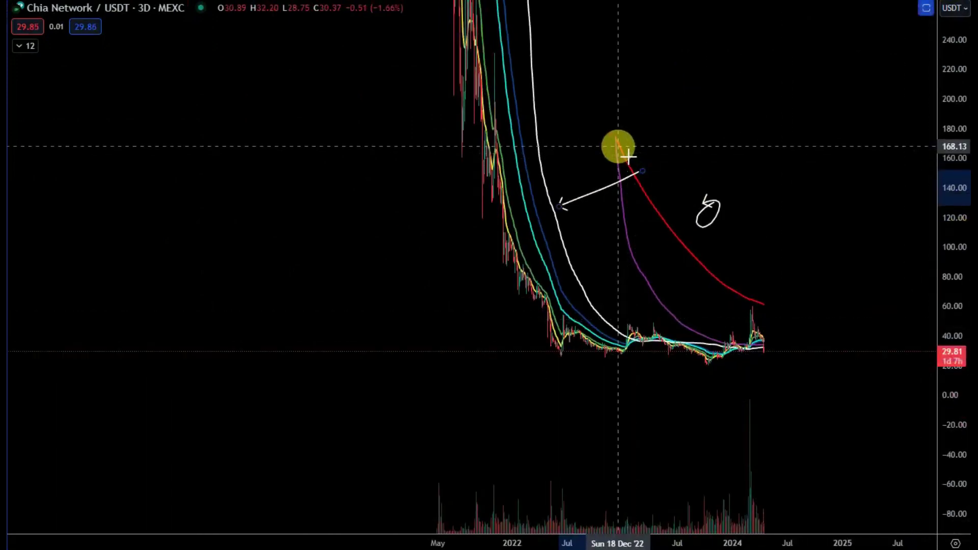
{"action": "mouse_move", "coordinate": [626, 105]}
{"action": "left_mouse_down"}
{"action": "mouse_move", "coordinate": [621, 172]}
{"action": "mouse_move", "coordinate": [620, 116]}
{"action": "left_mouse_up"}
{"action": "left_click_drag", "start_coordinate": [943, 132], "coordinate": [919, 430]}
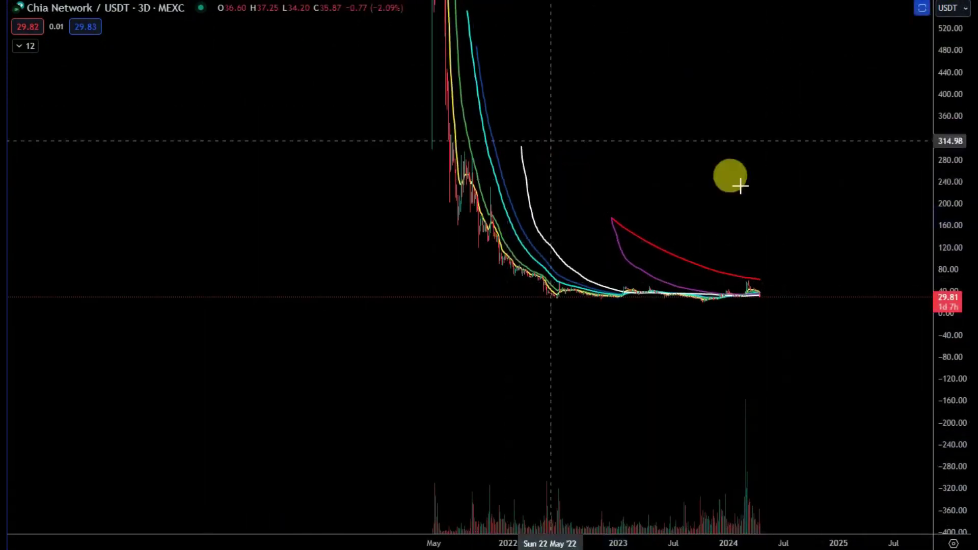
{"action": "left_click_drag", "start_coordinate": [788, 162], "coordinate": [812, 280]}
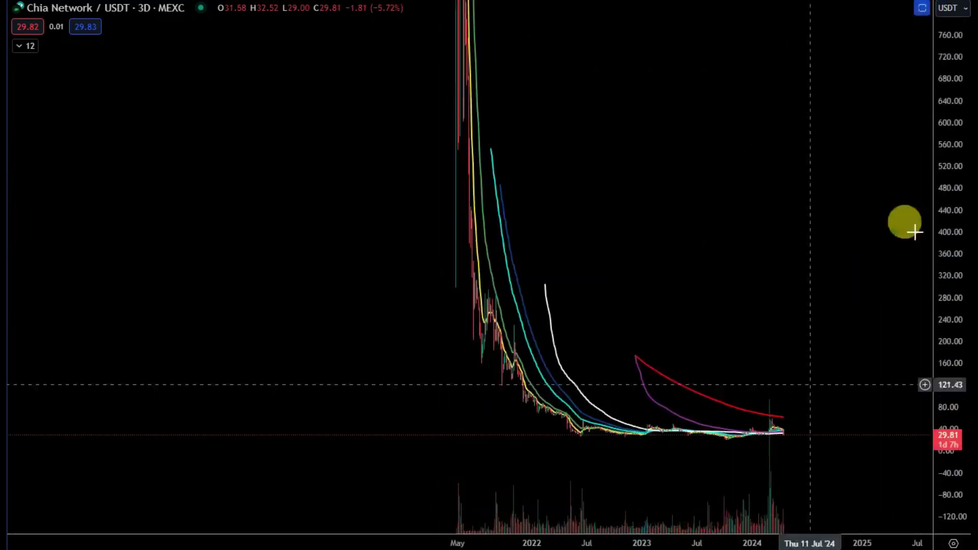
{"action": "left_click_drag", "start_coordinate": [943, 203], "coordinate": [937, 524]}
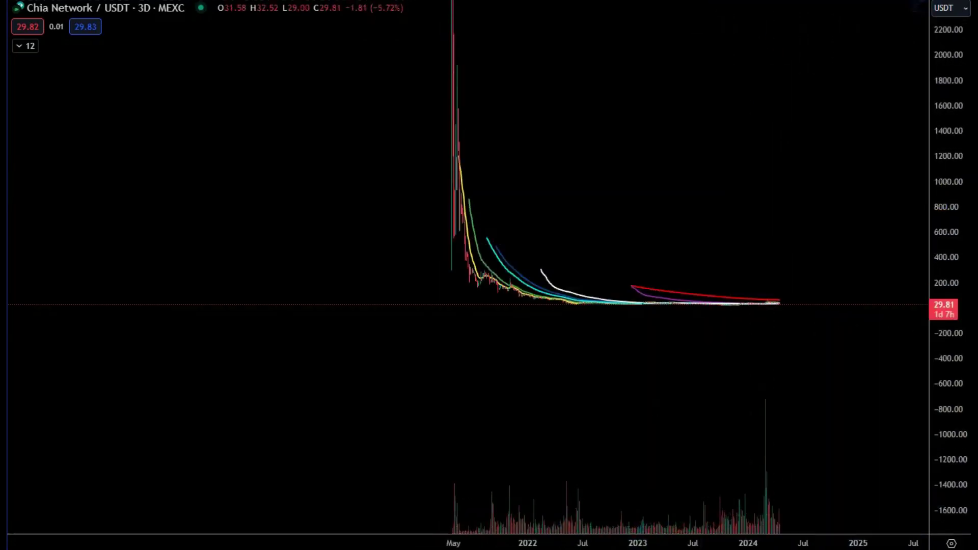
Step: Measure the percentage price drop from the 2021 high down to the recent low price area with the price range tool
{"action": "left_click_drag", "start_coordinate": [450, 21], "coordinate": [564, 316]}
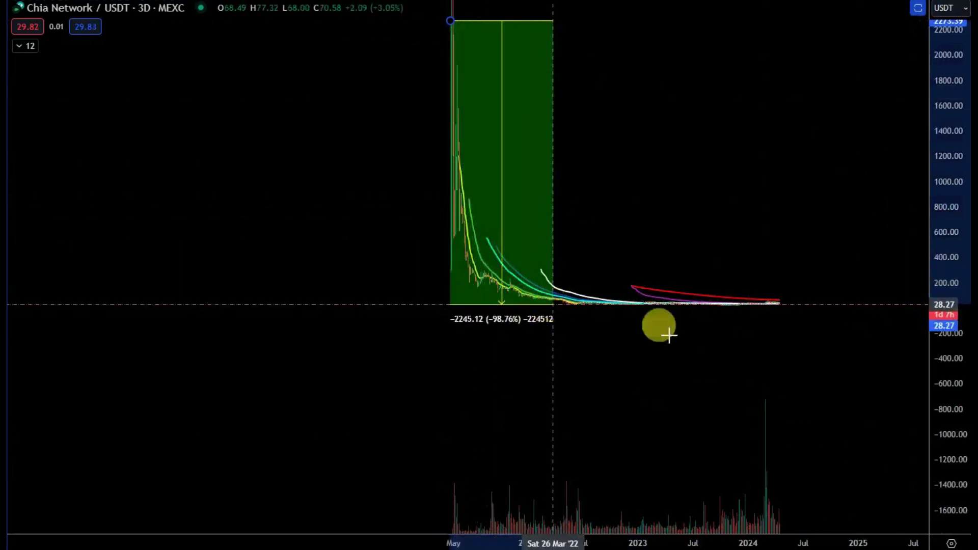
{"action": "left_click", "coordinate": [931, 459]}
{"action": "left_click_drag", "start_coordinate": [949, 483], "coordinate": [951, 545]}
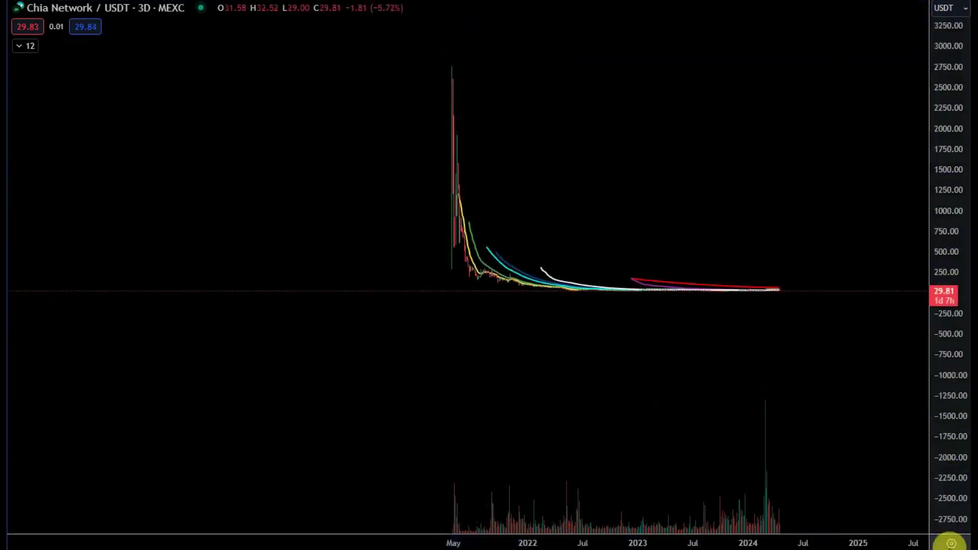
{"action": "left_click", "coordinate": [551, 304]}
Step: Move the lower end of the price range measurement to the current price level at 29.59
{"action": "left_click_drag", "start_coordinate": [964, 513], "coordinate": [896, 15]}
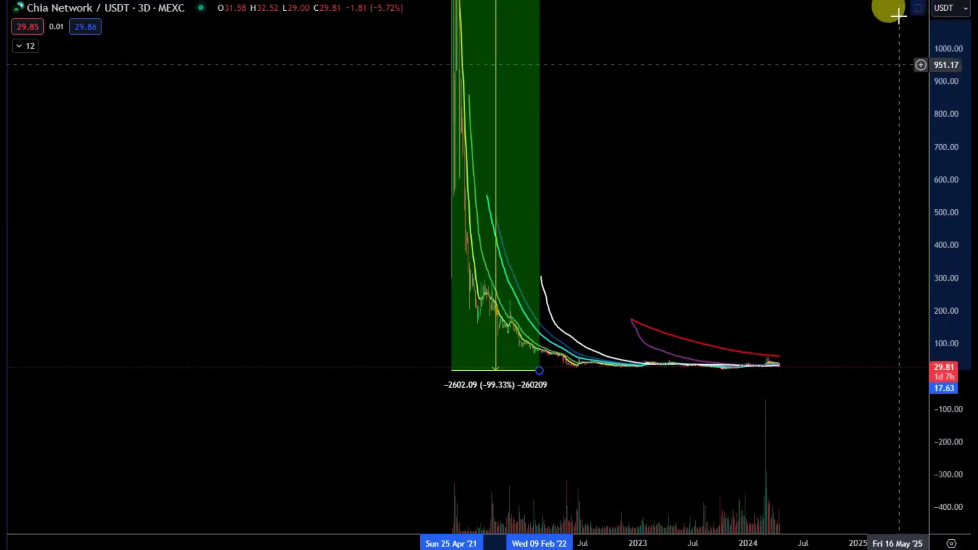
{"action": "left_click_drag", "start_coordinate": [828, 278], "coordinate": [876, 130]}
{"action": "left_click_drag", "start_coordinate": [954, 470], "coordinate": [917, 10]}
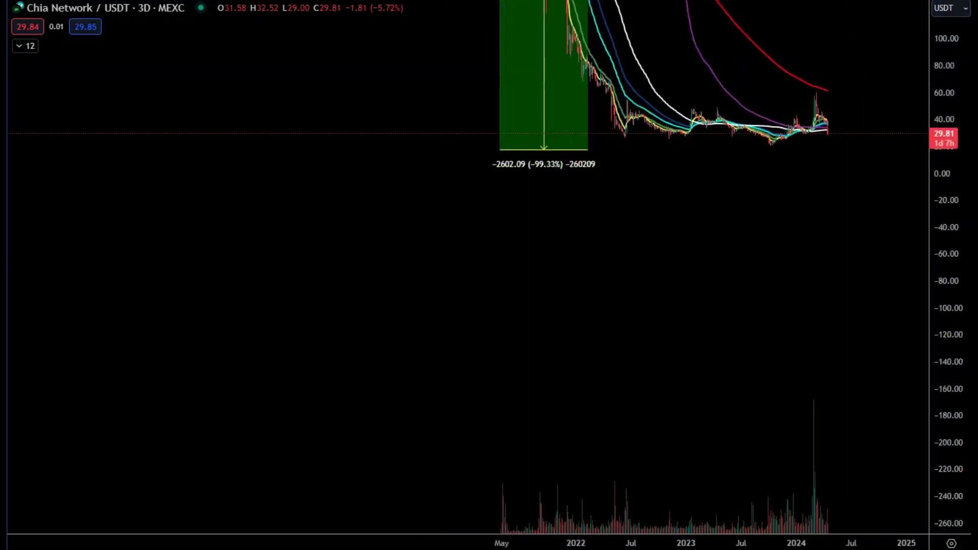
{"action": "left_click_drag", "start_coordinate": [849, 148], "coordinate": [834, 334]}
{"action": "left_click_drag", "start_coordinate": [573, 334], "coordinate": [576, 317]}
{"action": "left_click", "coordinate": [582, 319]}
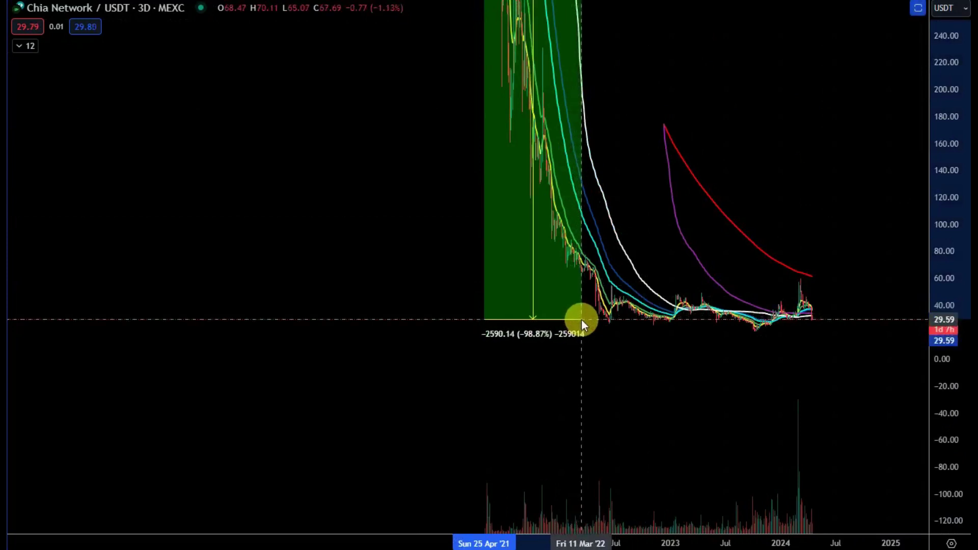
{"action": "left_click_drag", "start_coordinate": [730, 385], "coordinate": [736, 391]}
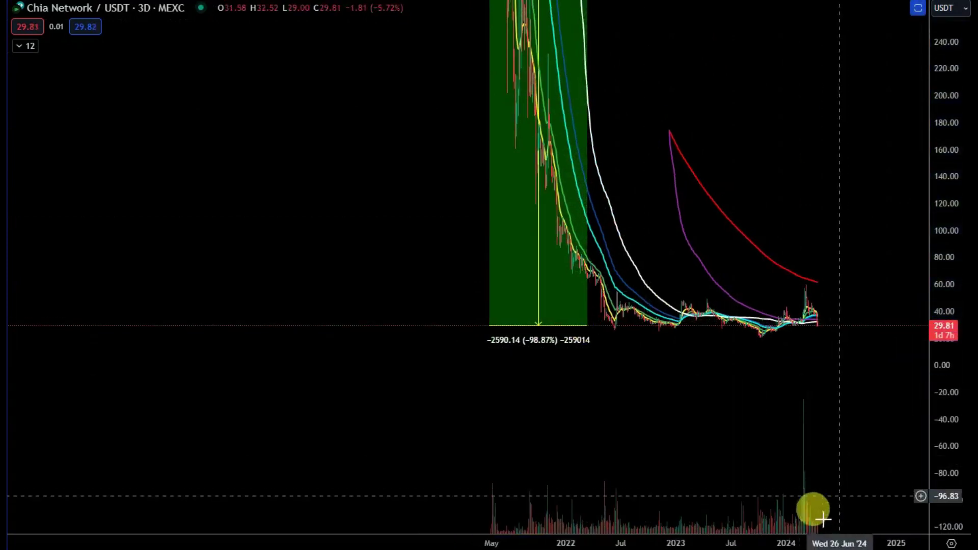
Step: Switch the chart to the 1W interval without the measurement and place a horizontal ray at 38.68 from the February 2024 candles
{"action": "left_click_drag", "start_coordinate": [785, 544], "coordinate": [652, 543]}
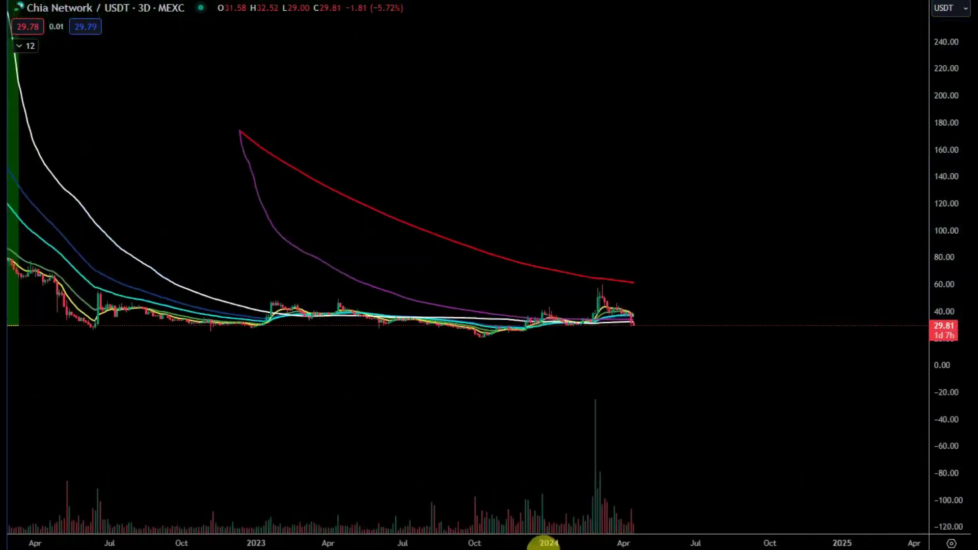
{"action": "left_click_drag", "start_coordinate": [962, 482], "coordinate": [955, 222]}
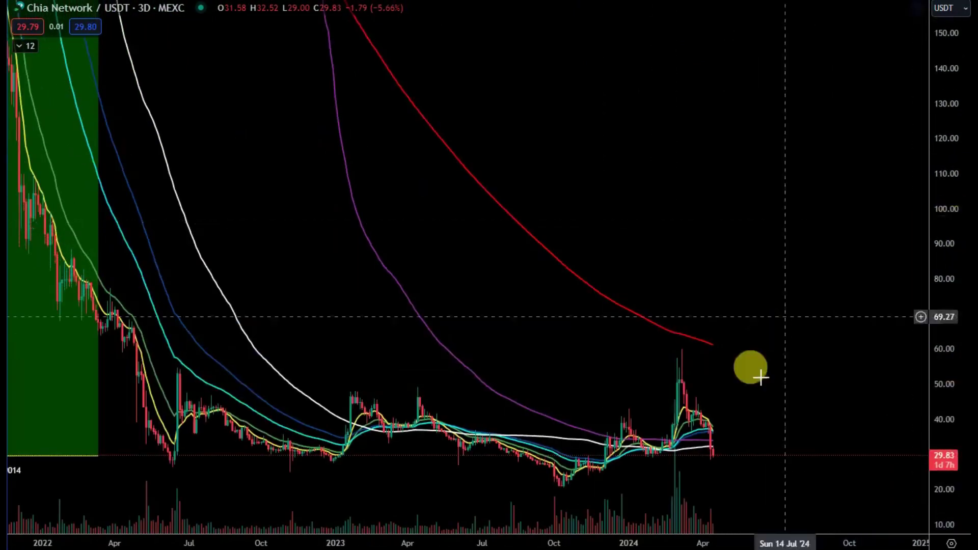
{"action": "left_click_drag", "start_coordinate": [758, 371], "coordinate": [911, 239]}
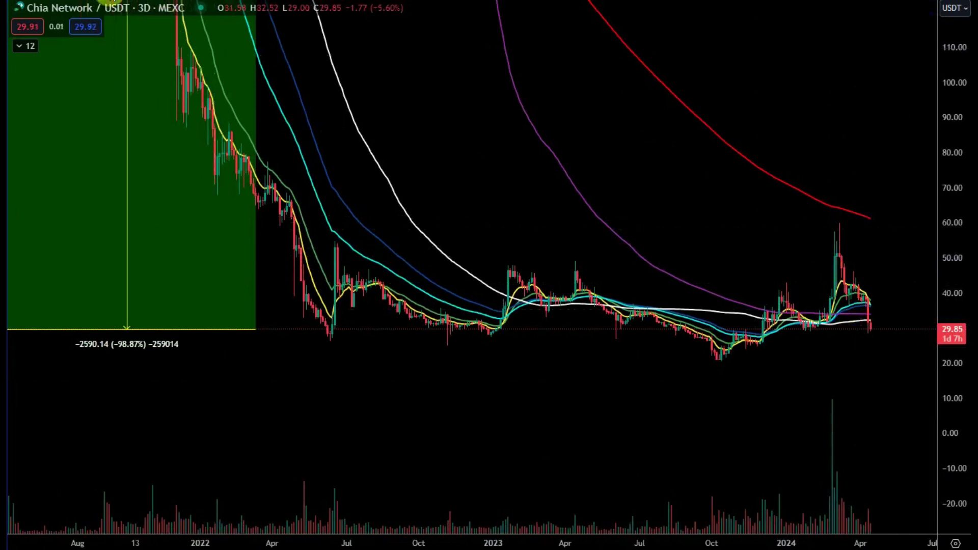
{"action": "left_click", "coordinate": [110, 1]}
{"action": "left_click", "coordinate": [866, 420]}
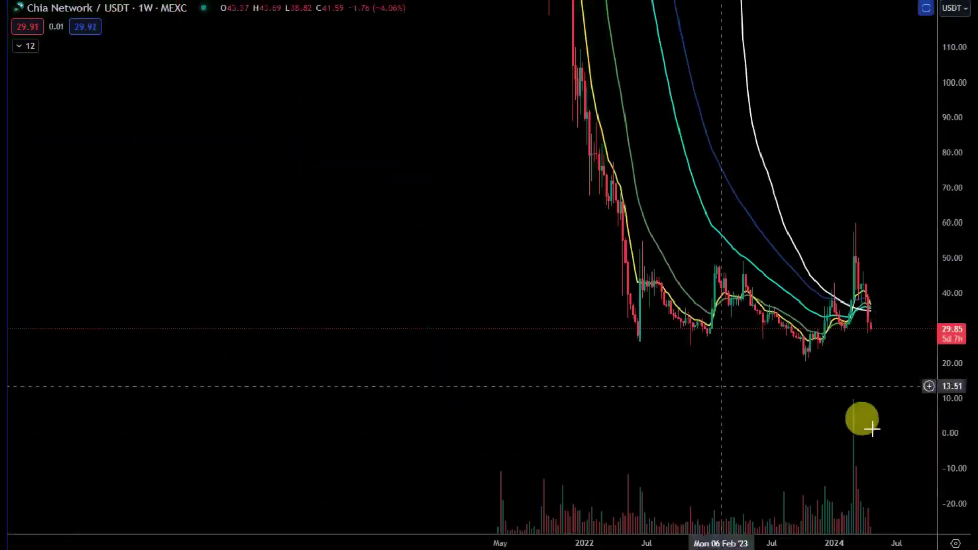
{"action": "scroll", "coordinate": [703, 432], "scroll_direction": "up", "scroll_amount": 5}
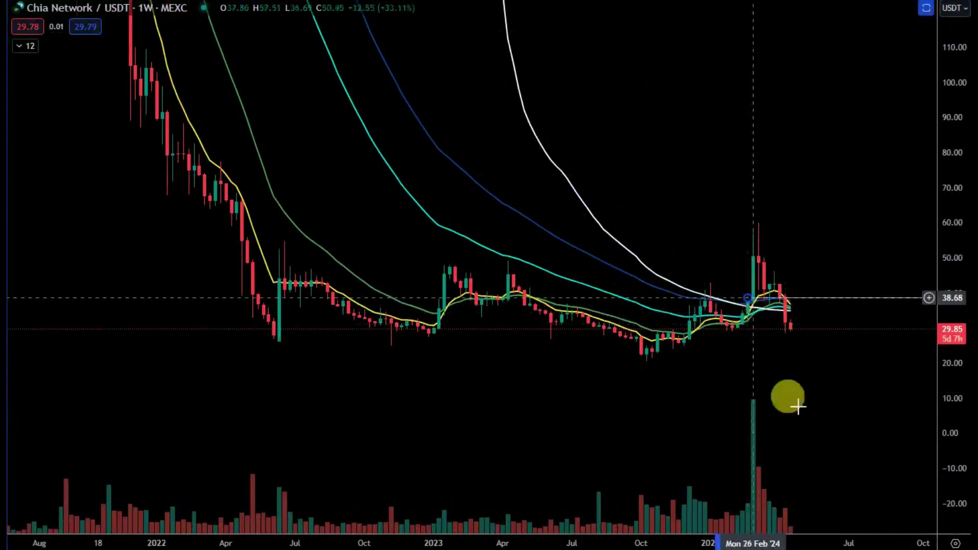
Step: Sketch a projected price path from the latest weekly candle, oscillating around the 38.68 ray and rising to about 93 with an arrowhead
{"action": "left_click", "coordinate": [799, 406]}
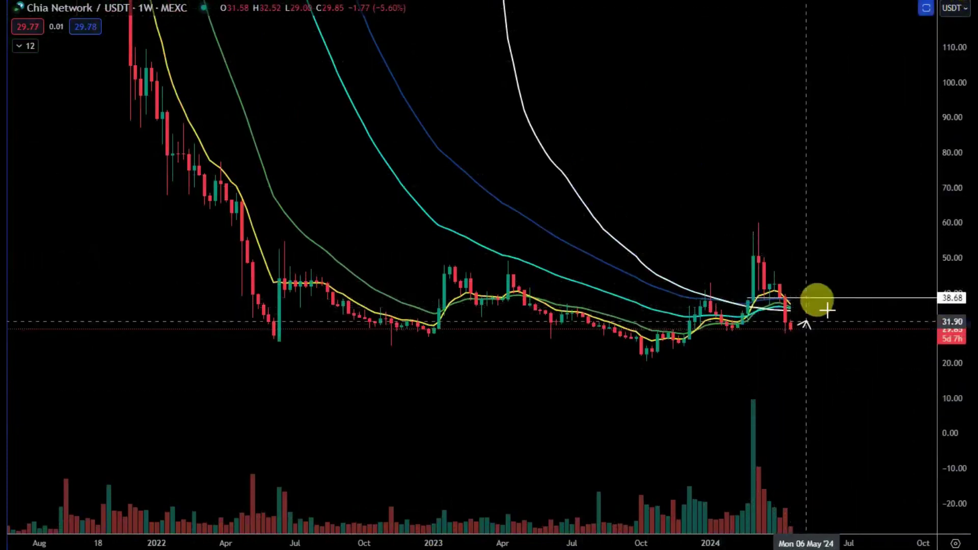
{"action": "left_click_drag", "start_coordinate": [818, 294], "coordinate": [826, 329]}
{"action": "mouse_move", "coordinate": [833, 279]}
{"action": "left_mouse_down"}
{"action": "mouse_move", "coordinate": [850, 297]}
{"action": "mouse_move", "coordinate": [895, 211]}
{"action": "mouse_move", "coordinate": [902, 108]}
{"action": "left_mouse_up"}
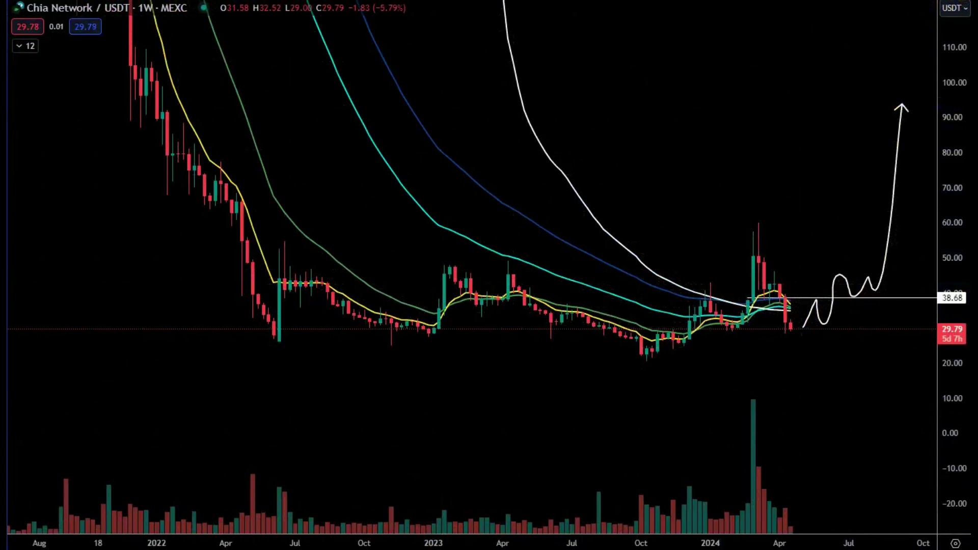
Step: Replace the existing drawings with a horizontal ray at 57.65 and a green arrow pointing at the March 2024 high
{"action": "key", "text": "ctrl+alt+h"}
{"action": "left_click", "coordinate": [350, 452]}
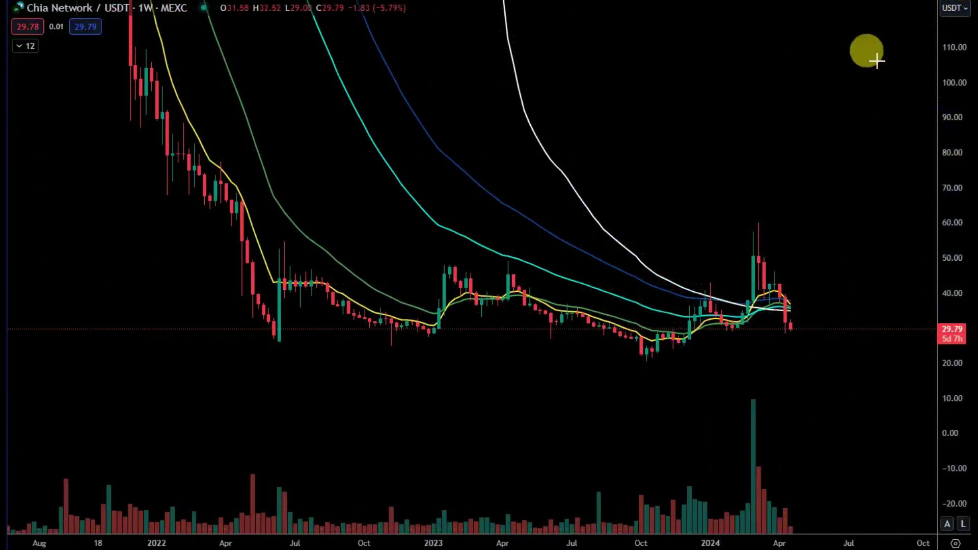
{"action": "left_click", "coordinate": [746, 231]}
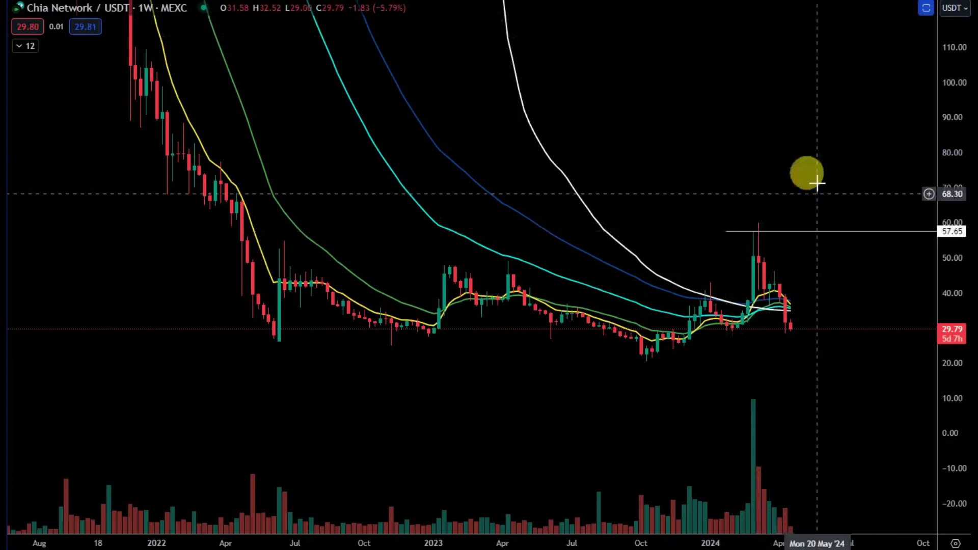
{"action": "left_click_drag", "start_coordinate": [808, 91], "coordinate": [766, 211]}
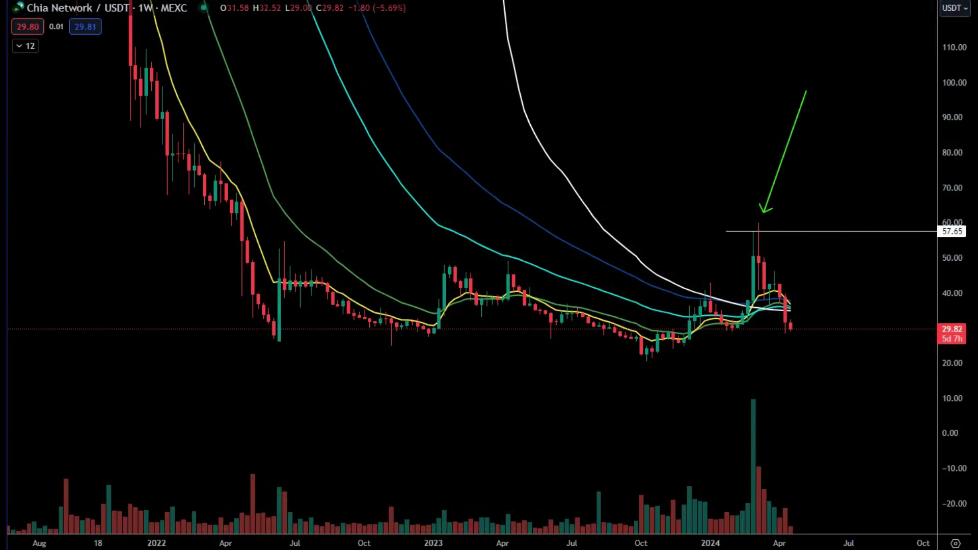
Step: Mark the declining volume bars since March 2024 with an arrow, sketch flat low volume ahead, and point three arrows at that area
{"action": "left_click", "coordinate": [279, 495]}
{"action": "left_click_drag", "start_coordinate": [760, 473], "coordinate": [798, 526]}
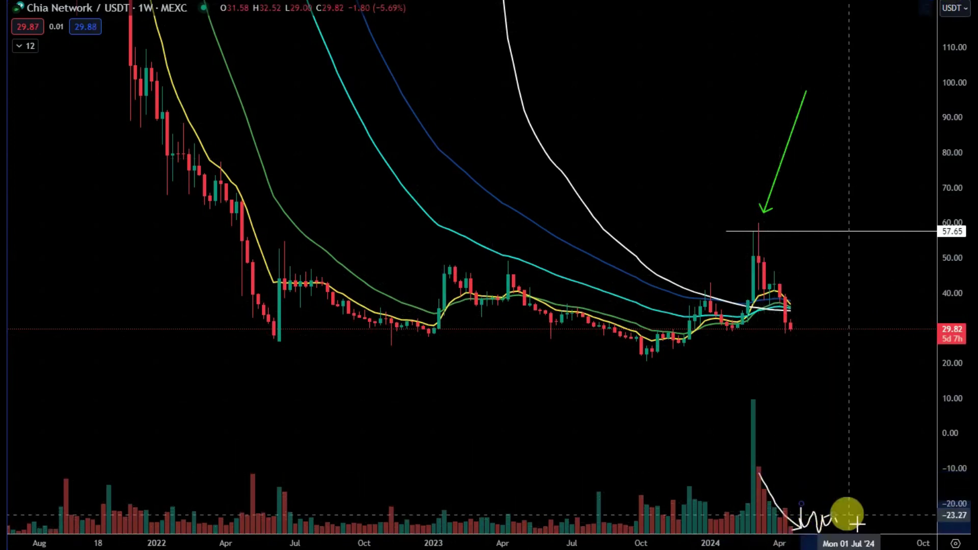
{"action": "mouse_move", "coordinate": [858, 524]}
{"action": "left_mouse_down"}
{"action": "mouse_move", "coordinate": [854, 414]}
{"action": "mouse_move", "coordinate": [838, 503]}
{"action": "left_mouse_up"}
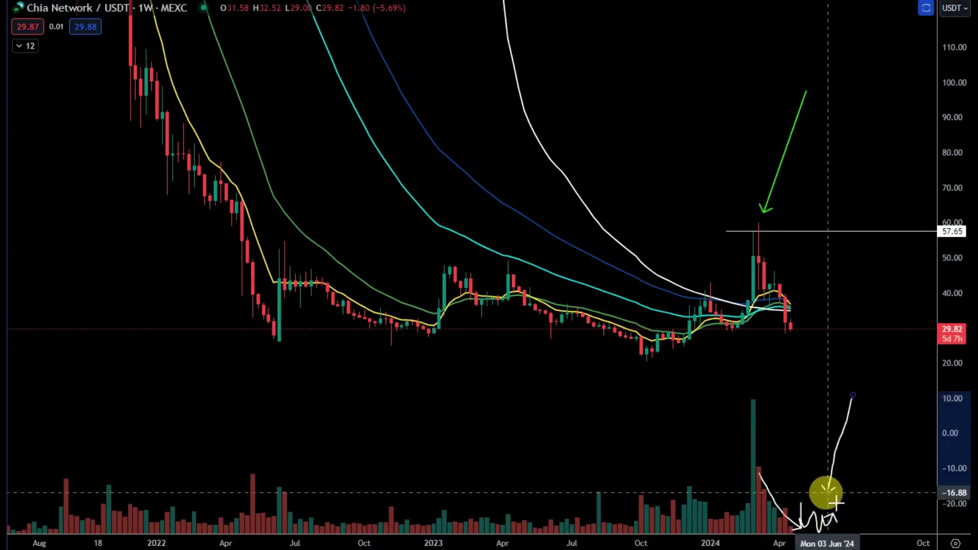
{"action": "left_click_drag", "start_coordinate": [894, 470], "coordinate": [849, 502]}
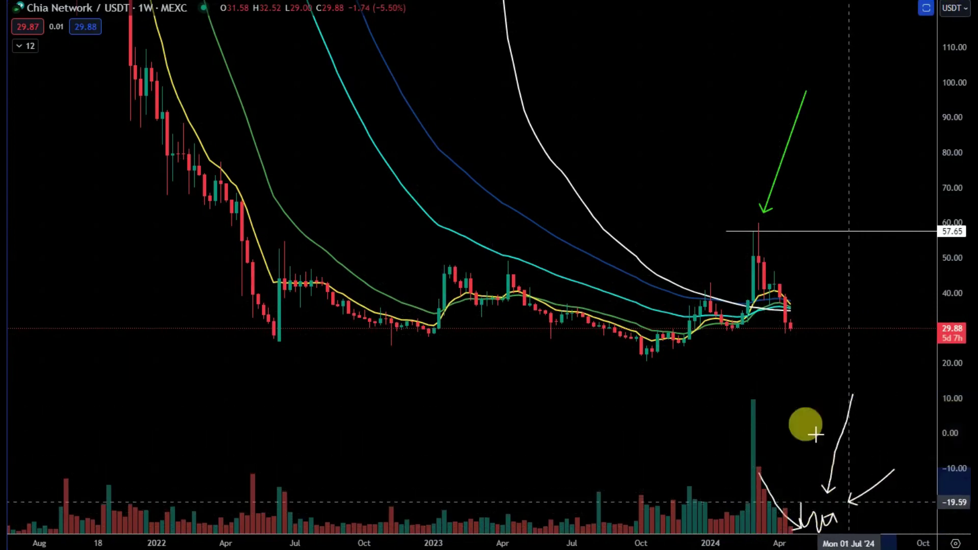
{"action": "left_click_drag", "start_coordinate": [796, 422], "coordinate": [801, 471]}
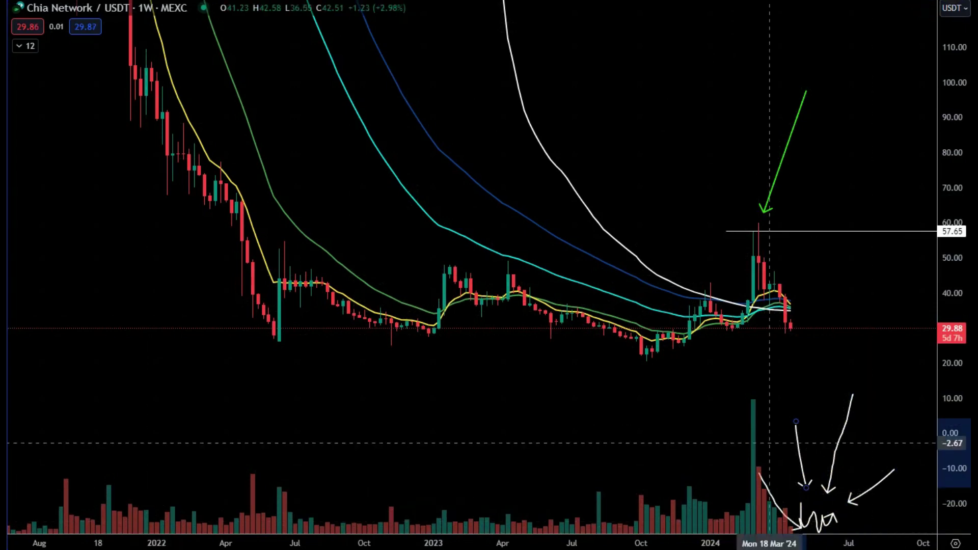
Step: Clear the drawings, switch the chart to the 2W interval, and draw an arrow toward the latest candles
{"action": "key", "text": "Escape"}
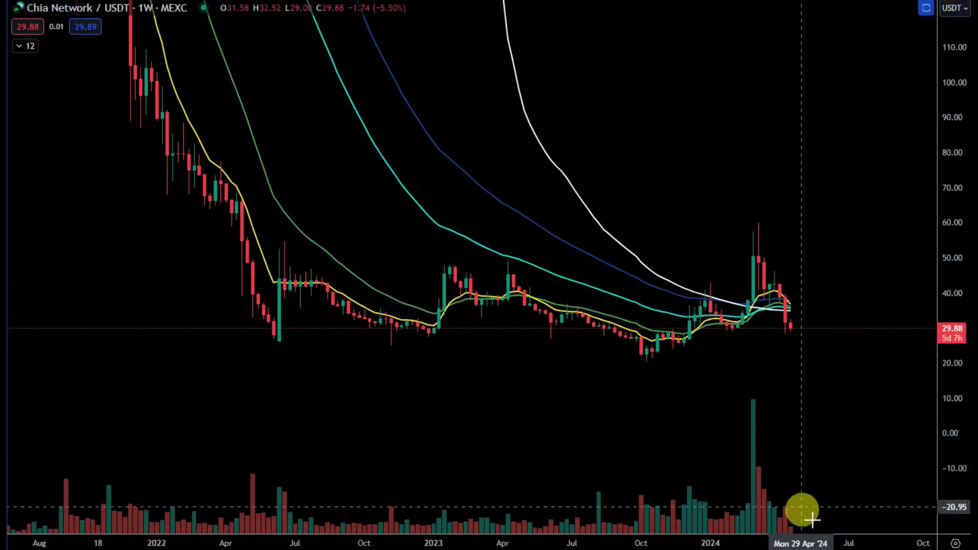
{"action": "type", "text": "2W"}
{"action": "key", "text": "Return"}
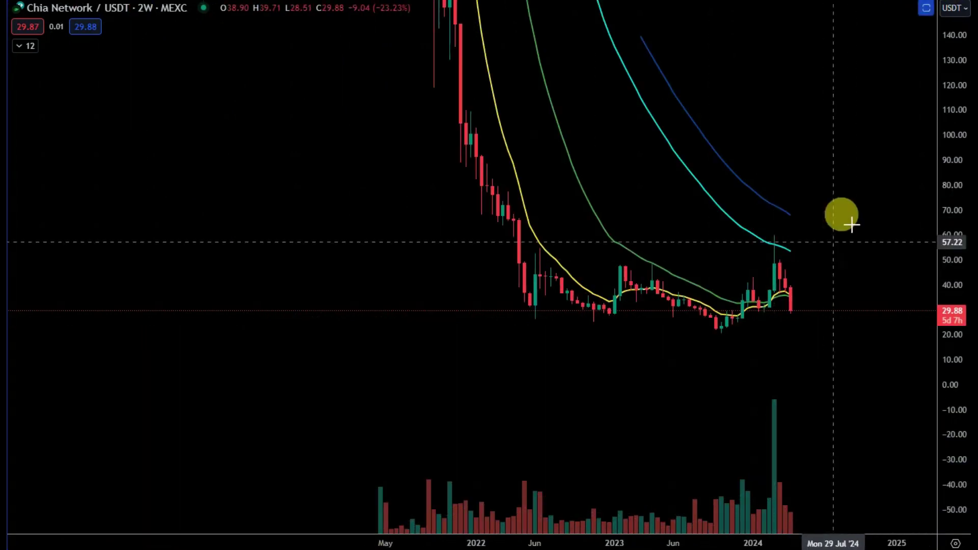
{"action": "left_click_drag", "start_coordinate": [863, 220], "coordinate": [808, 279]}
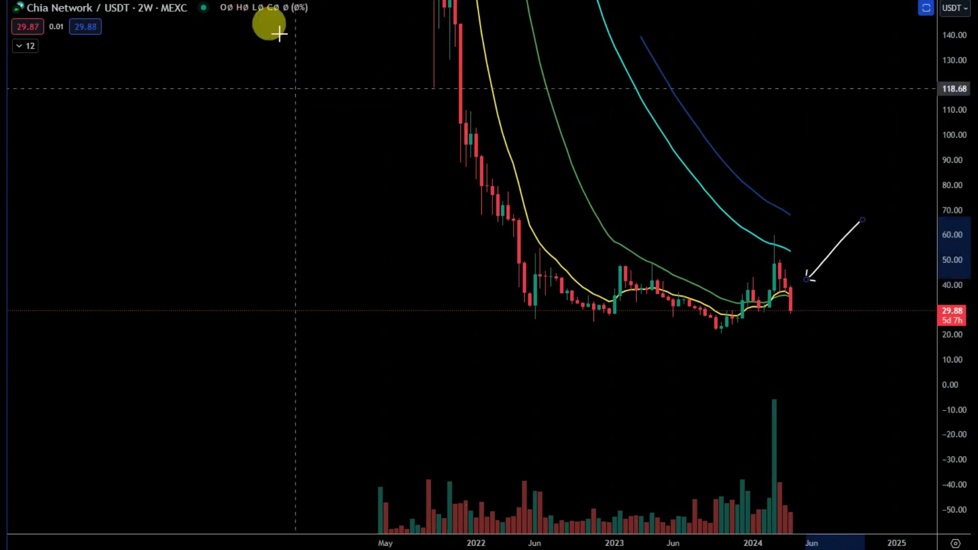
Step: Switch the chart to the 9W interval and delete the arrow drawn beside the latest candle
{"action": "type", "text": "9W"}
{"action": "key", "text": "Return"}
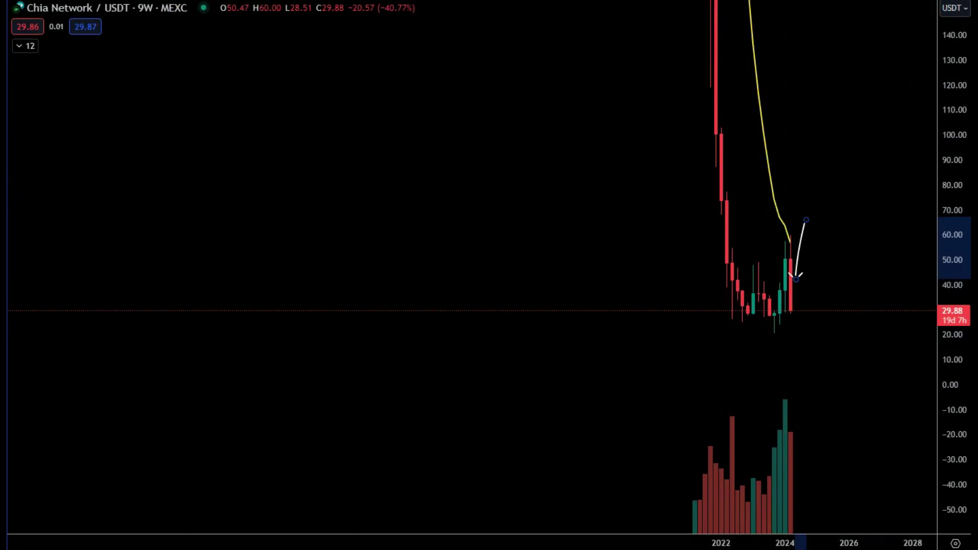
{"action": "key", "text": "Delete"}
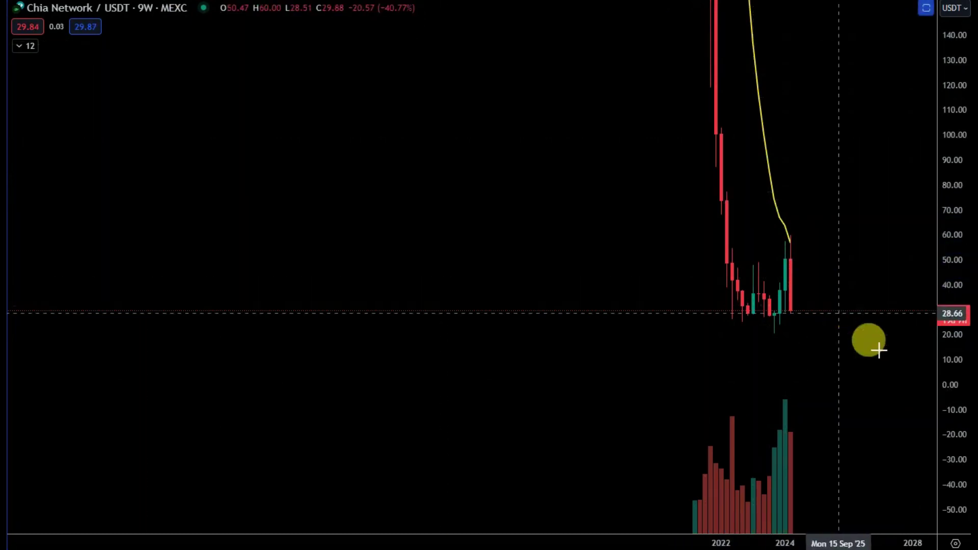
Step: Draw an arrow pointing at the upper body of the latest 9W candle, just below the yellow moving average
{"action": "left_click_drag", "start_coordinate": [867, 344], "coordinate": [832, 318]}
{"action": "mouse_move", "coordinate": [858, 202]}
{"action": "left_mouse_down"}
{"action": "mouse_move", "coordinate": [812, 232]}
{"action": "mouse_move", "coordinate": [823, 245]}
{"action": "mouse_move", "coordinate": [788, 253]}
{"action": "mouse_move", "coordinate": [770, 230]}
{"action": "left_mouse_up"}
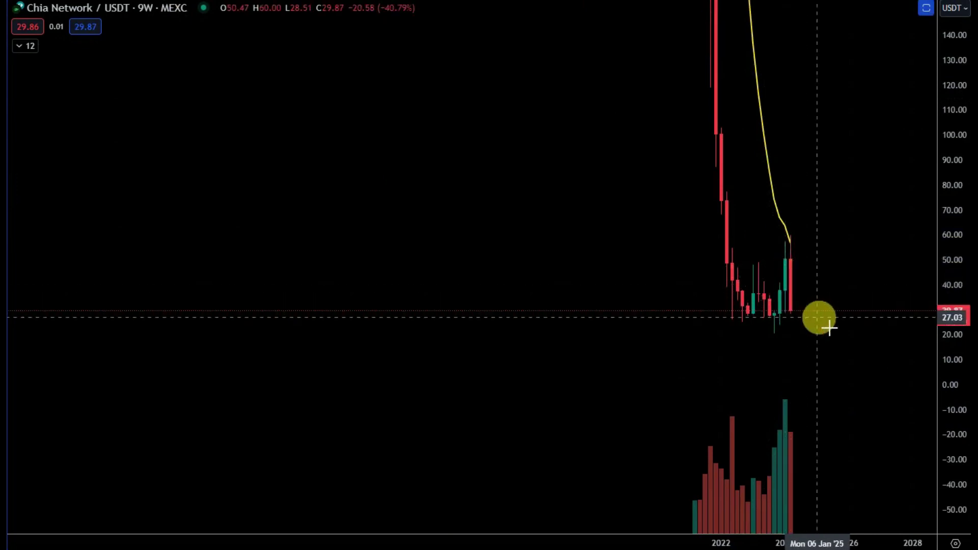
{"action": "left_click_drag", "start_coordinate": [907, 543], "coordinate": [710, 386]}
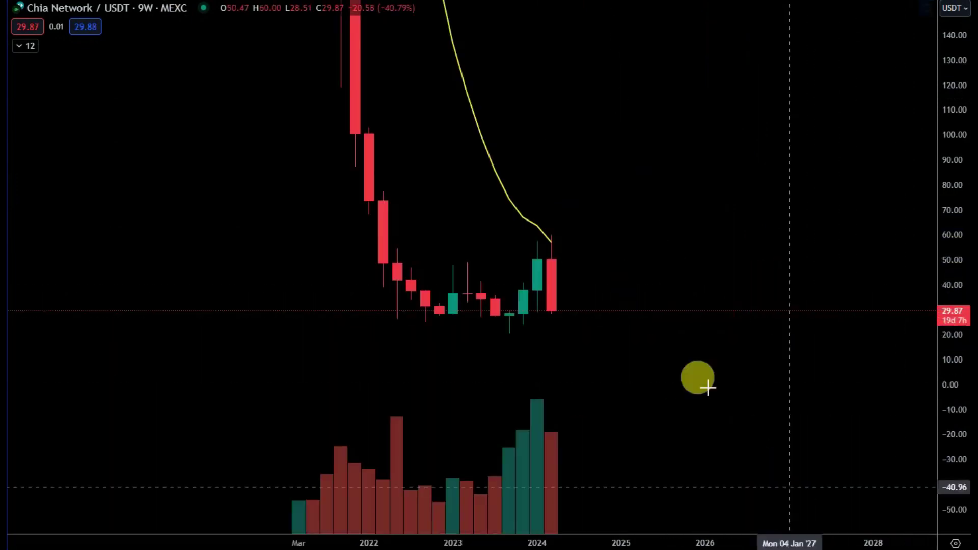
{"action": "left_click_drag", "start_coordinate": [634, 248], "coordinate": [584, 274]}
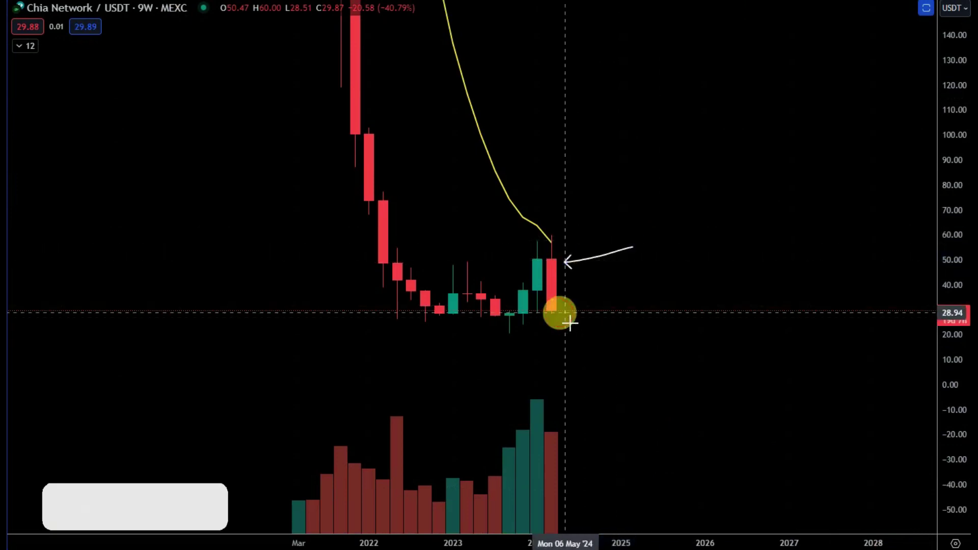
Step: Draw a rise-then-fall arrow beside the latest 9W candle, an arrow at the yellow moving average near 57, and another arrow just above it
{"action": "mouse_move", "coordinate": [564, 313]}
{"action": "left_mouse_down"}
{"action": "mouse_move", "coordinate": [574, 280]}
{"action": "mouse_move", "coordinate": [593, 327]}
{"action": "left_mouse_up"}
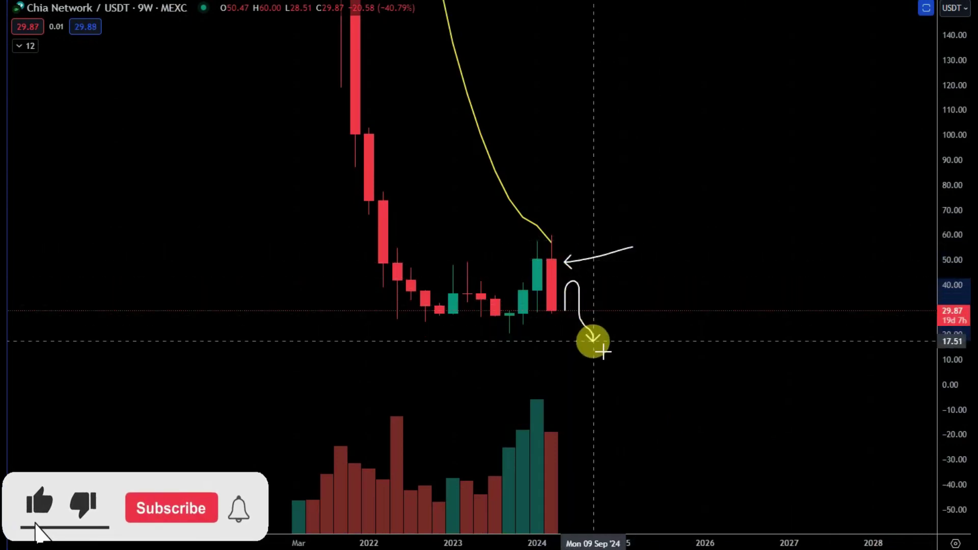
{"action": "left_click_drag", "start_coordinate": [633, 208], "coordinate": [579, 236]}
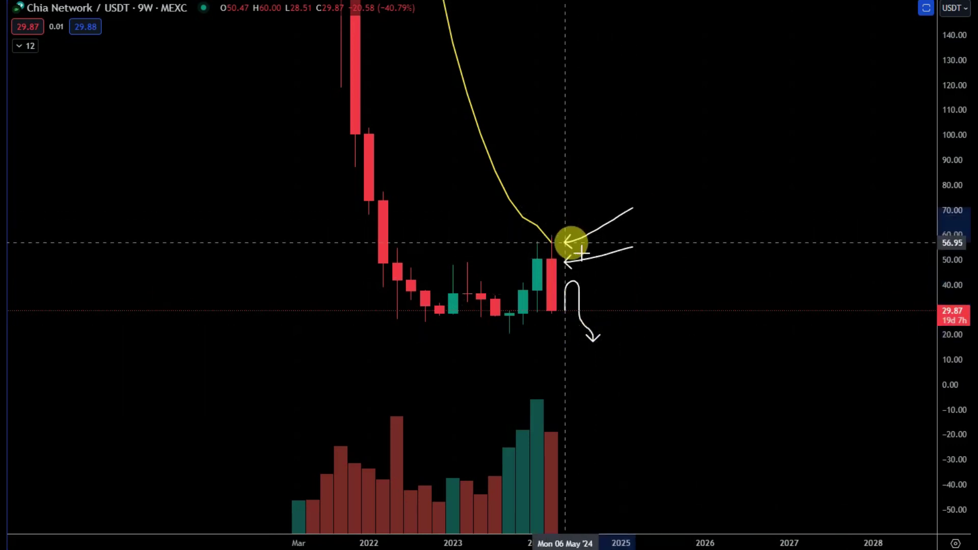
{"action": "left_click", "coordinate": [570, 243]}
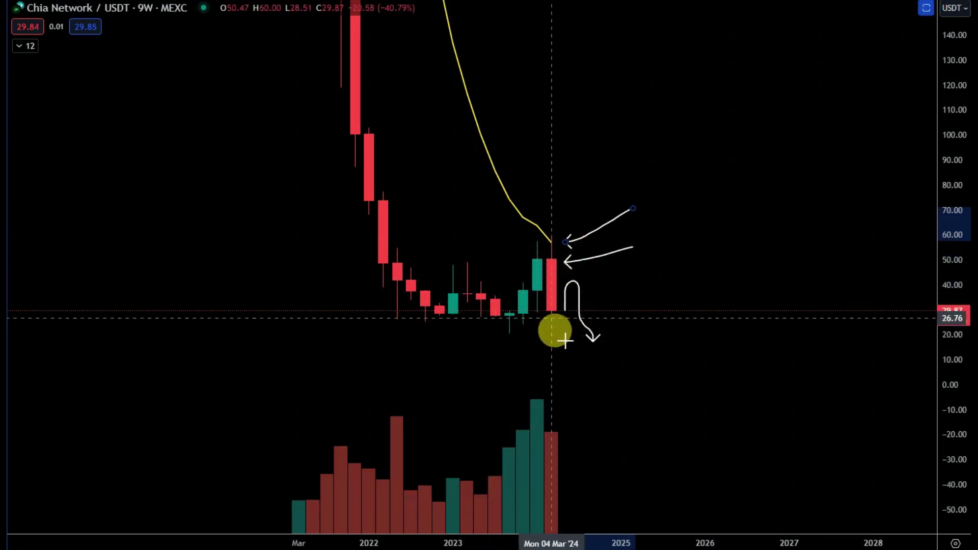
{"action": "left_click_drag", "start_coordinate": [593, 160], "coordinate": [572, 223]}
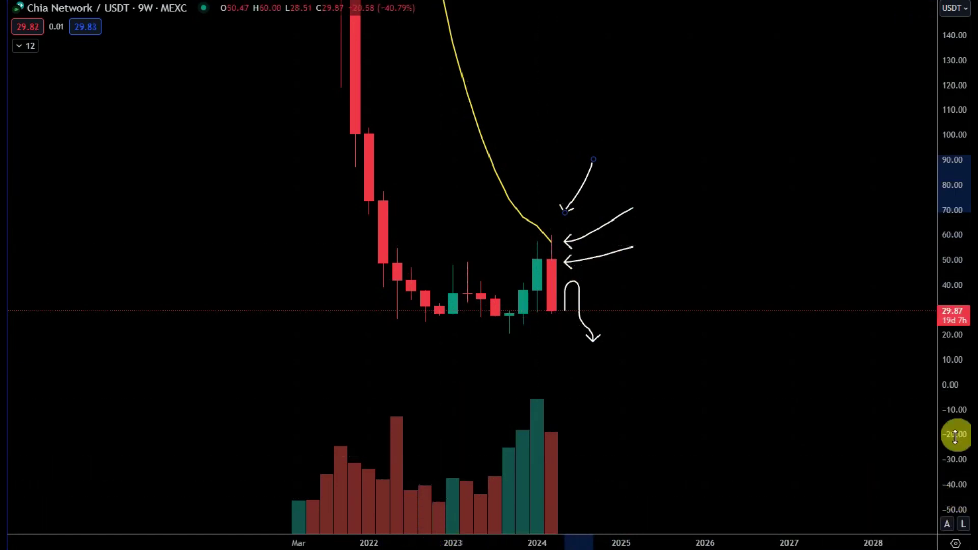
Step: Draw an upward arrow at the latest 9W candle's low and a short horizontal arrow along about 28
{"action": "left_click_drag", "start_coordinate": [955, 434], "coordinate": [851, 301]}
{"action": "mouse_move", "coordinate": [565, 454]}
{"action": "left_mouse_down"}
{"action": "mouse_move", "coordinate": [555, 376]}
{"action": "mouse_move", "coordinate": [594, 377]}
{"action": "left_mouse_up"}
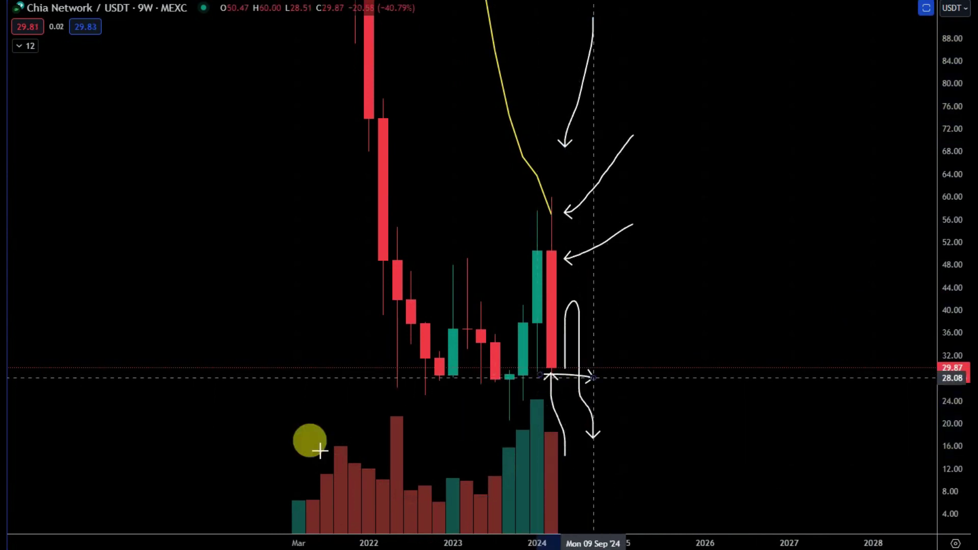
Step: Clear the drawings and place a horizontal ray at 29.05, level with the lower wick of the green candle before the latest one
{"action": "key", "text": "ctrl+alt+h"}
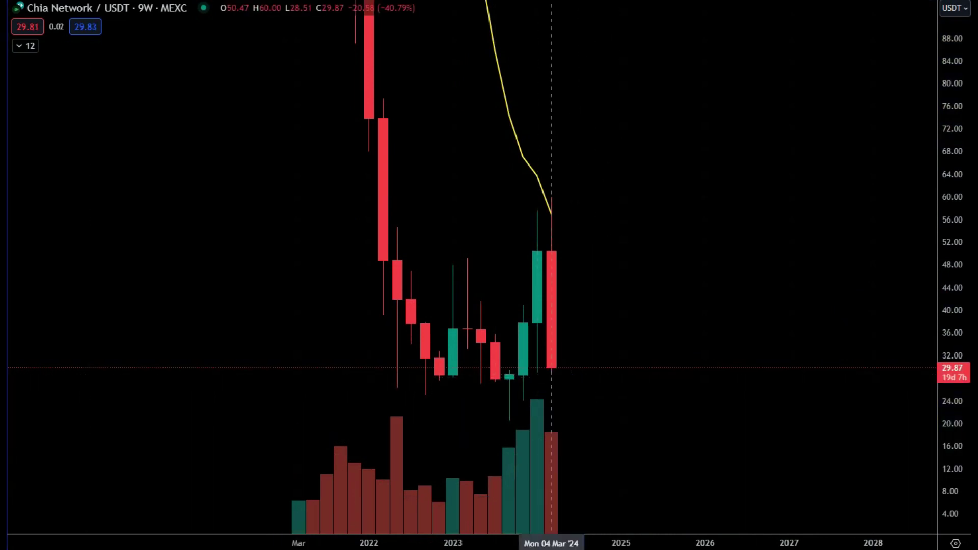
{"action": "left_click_drag", "start_coordinate": [944, 479], "coordinate": [940, 229]}
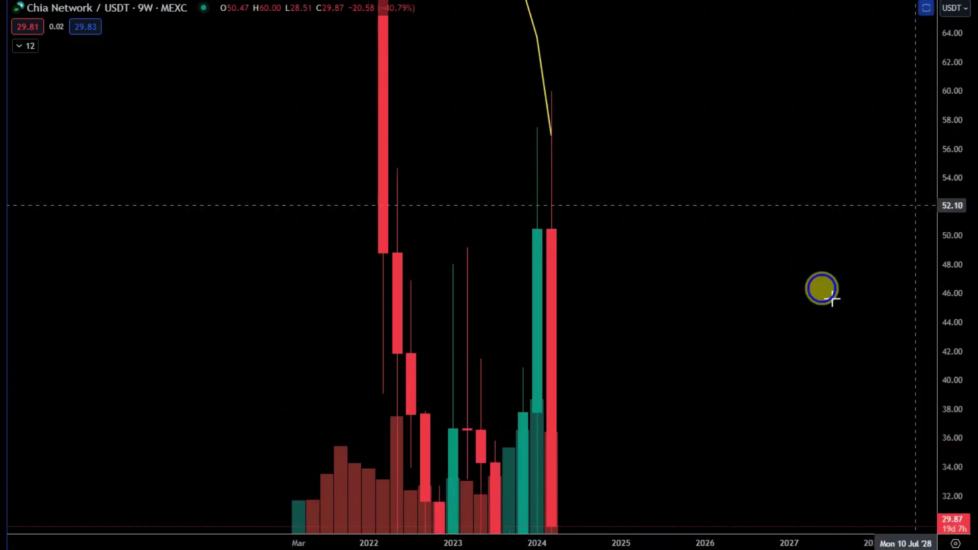
{"action": "left_click_drag", "start_coordinate": [666, 381], "coordinate": [776, 114]}
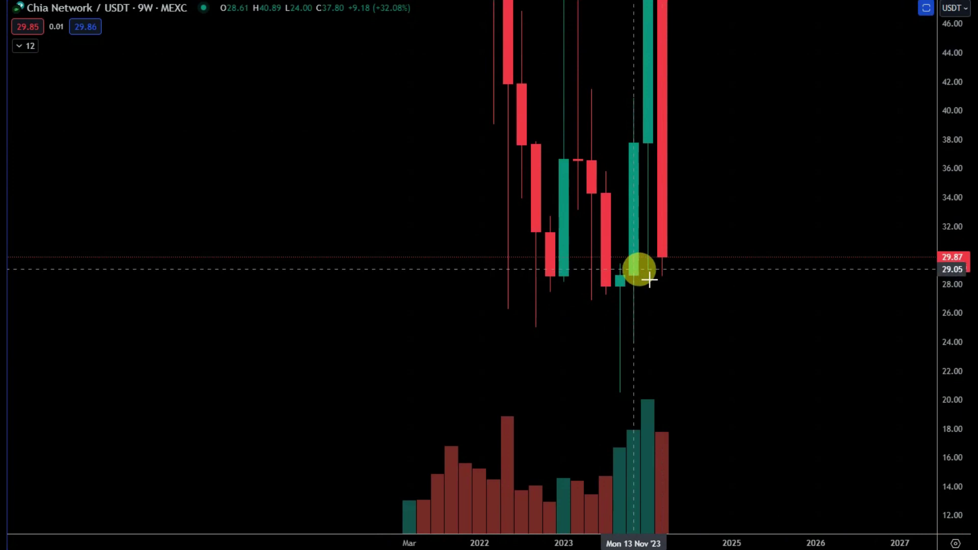
{"action": "key", "text": "alt+j"}
{"action": "left_click_drag", "start_coordinate": [754, 312], "coordinate": [799, 386]}
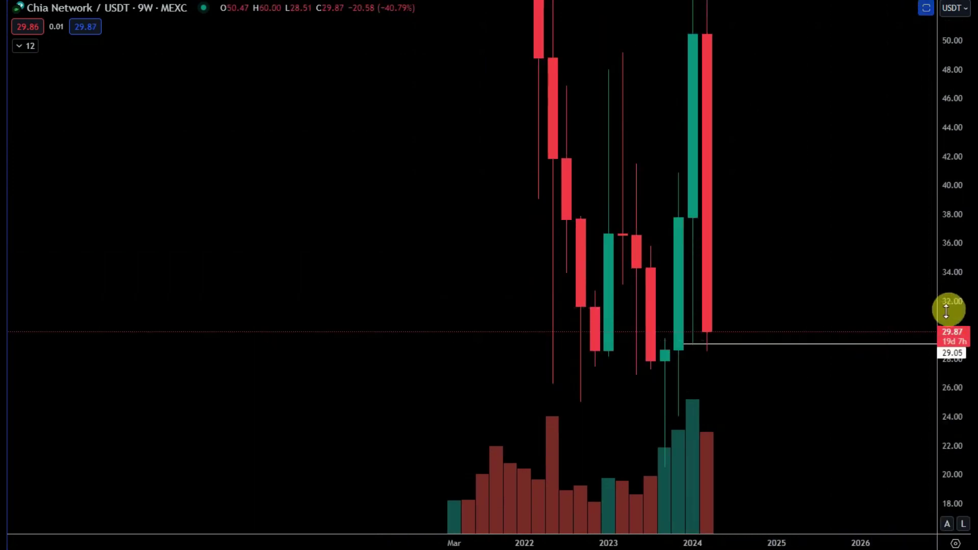
{"action": "left_click_drag", "start_coordinate": [946, 310], "coordinate": [756, 335]}
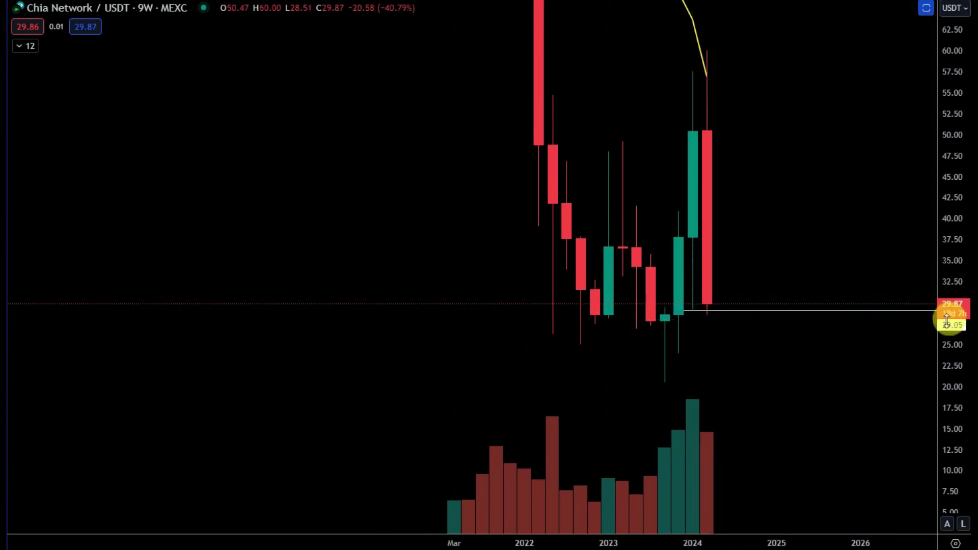
{"action": "left_click_drag", "start_coordinate": [943, 321], "coordinate": [902, 509]}
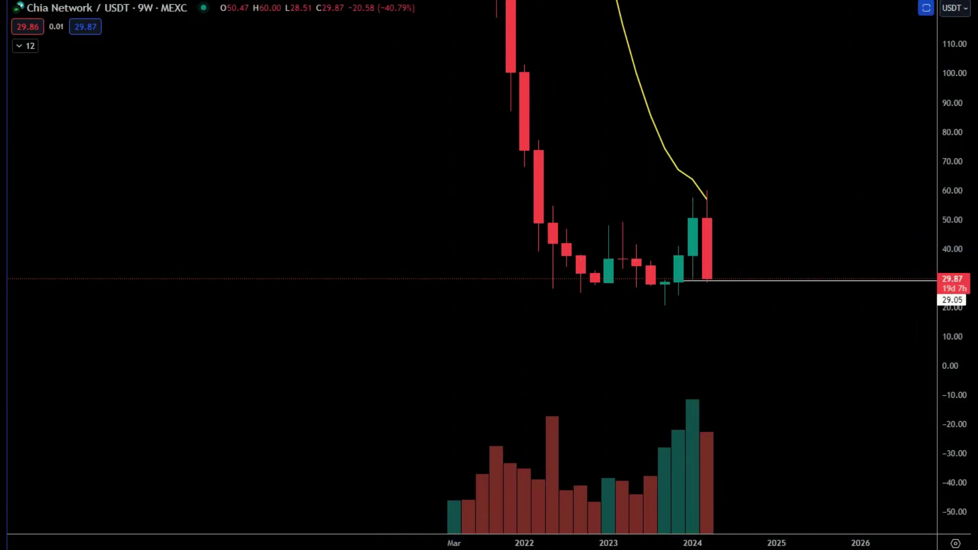
Step: Switch the chart to the 10-minute interval and fit it to compare the price lows since 14 April with the 29.05 ray
{"action": "type", "text": "10"}
{"action": "key", "text": "Return"}
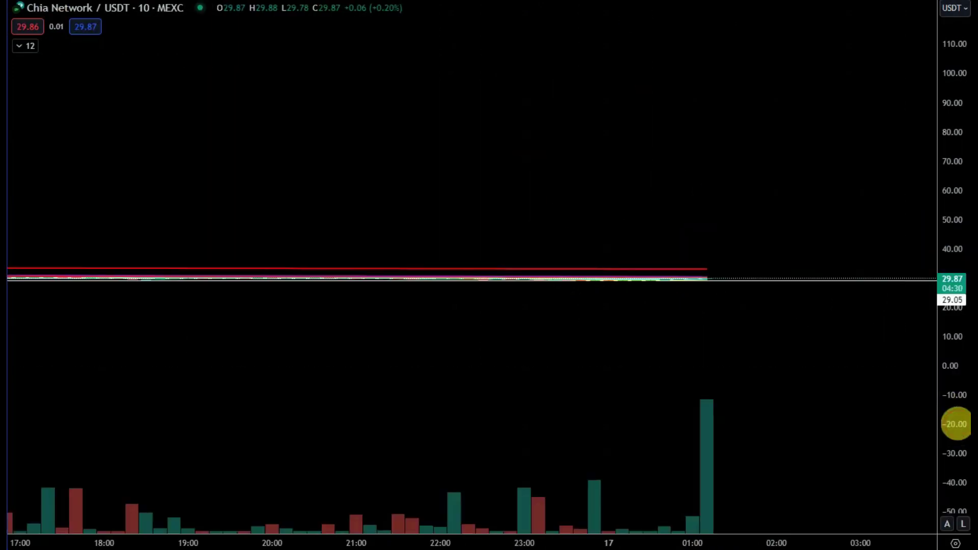
{"action": "double_click", "coordinate": [961, 421]}
{"action": "left_click_drag", "start_coordinate": [484, 539], "coordinate": [913, 539]}
{"action": "left_click_drag", "start_coordinate": [789, 244], "coordinate": [781, 215]}
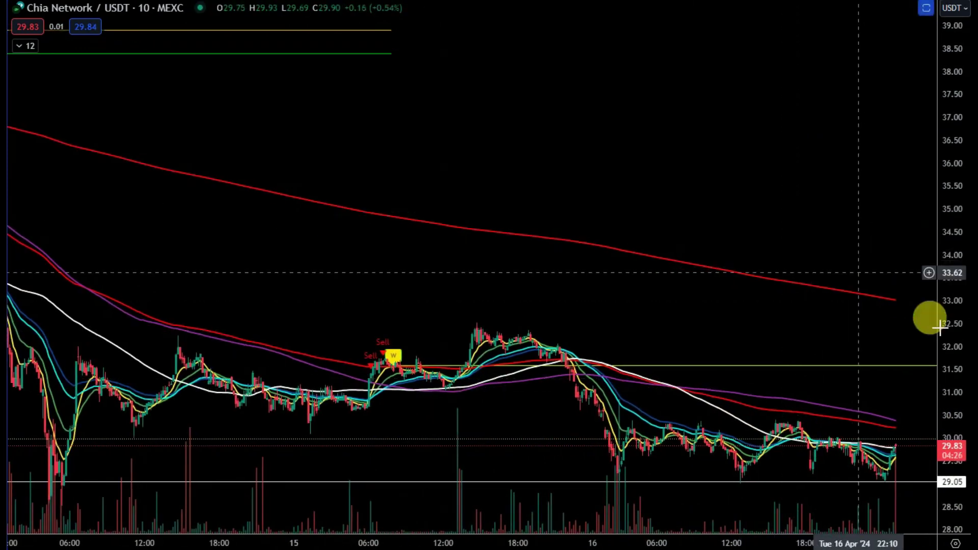
{"action": "left_click_drag", "start_coordinate": [953, 349], "coordinate": [872, 448]}
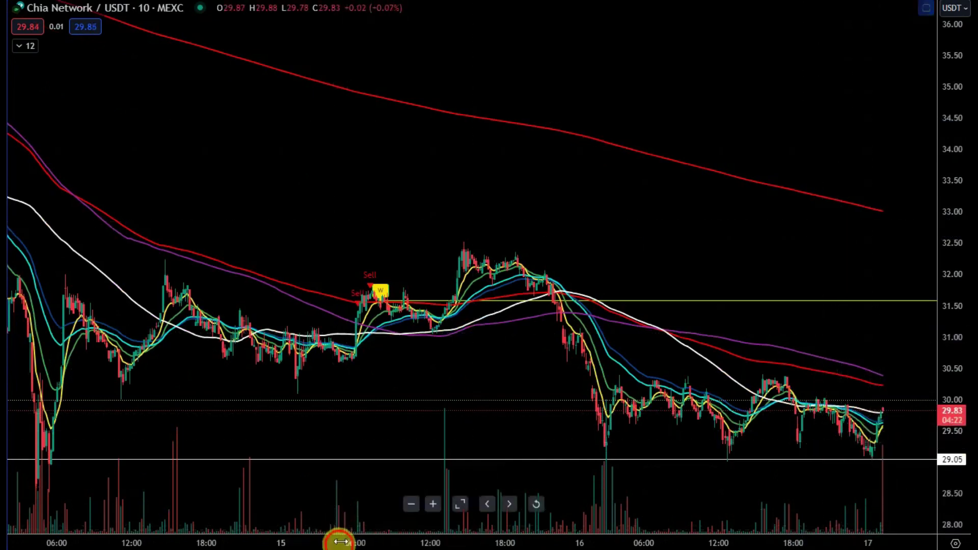
{"action": "left_click_drag", "start_coordinate": [338, 539], "coordinate": [502, 511]}
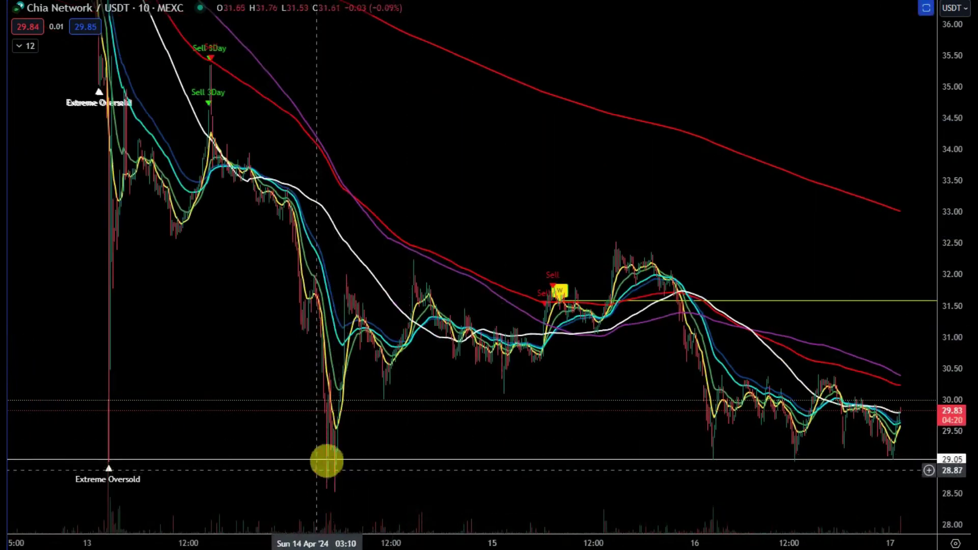
{"action": "left_click", "coordinate": [627, 479]}
{"action": "left_click_drag", "start_coordinate": [627, 479], "coordinate": [397, 408]}
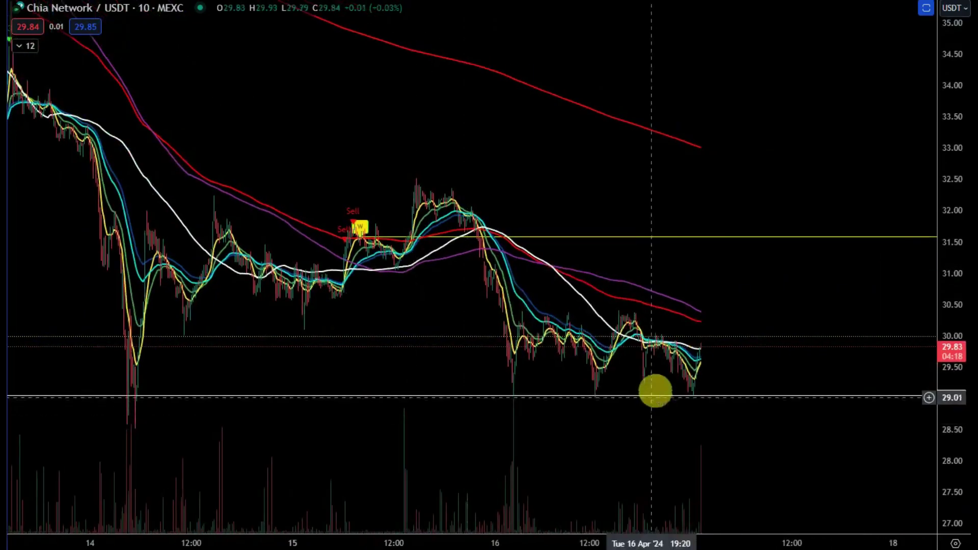
Step: Sketch a projected path dipping to about 29.4 and rising to the yellow horizontal line, and point arrows at the area around the 29.05 ray
{"action": "left_click_drag", "start_coordinate": [730, 542], "coordinate": [683, 377]}
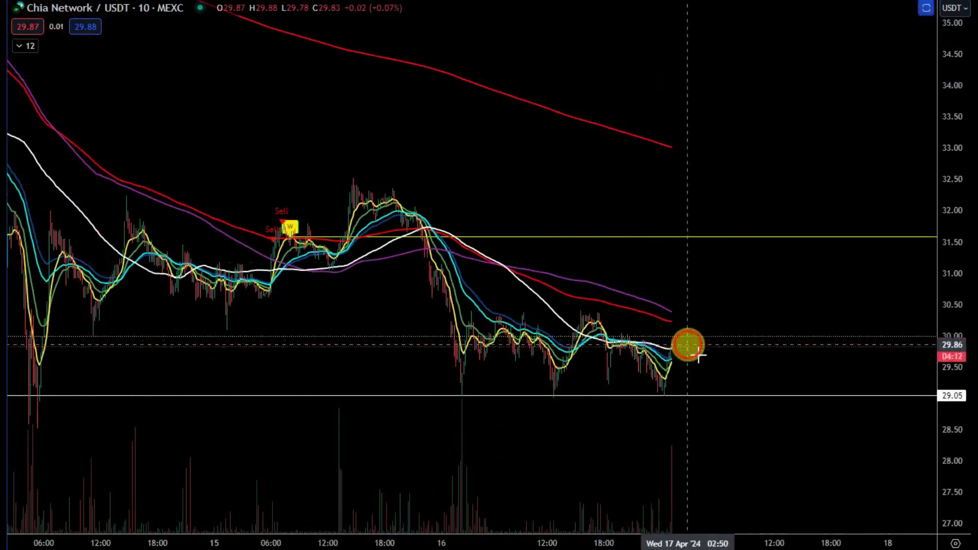
{"action": "left_click_drag", "start_coordinate": [688, 346], "coordinate": [724, 395]}
{"action": "key", "text": "Escape"}
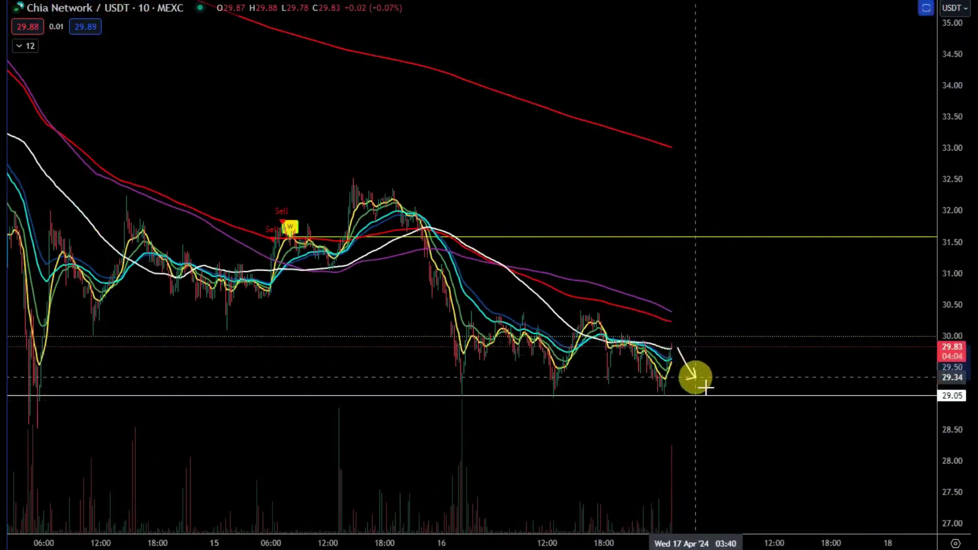
{"action": "mouse_move", "coordinate": [695, 377]}
{"action": "left_mouse_down"}
{"action": "mouse_move", "coordinate": [701, 342]}
{"action": "mouse_move", "coordinate": [682, 369]}
{"action": "mouse_move", "coordinate": [696, 370]}
{"action": "mouse_move", "coordinate": [744, 321]}
{"action": "mouse_move", "coordinate": [769, 240]}
{"action": "mouse_move", "coordinate": [773, 249]}
{"action": "left_mouse_up"}
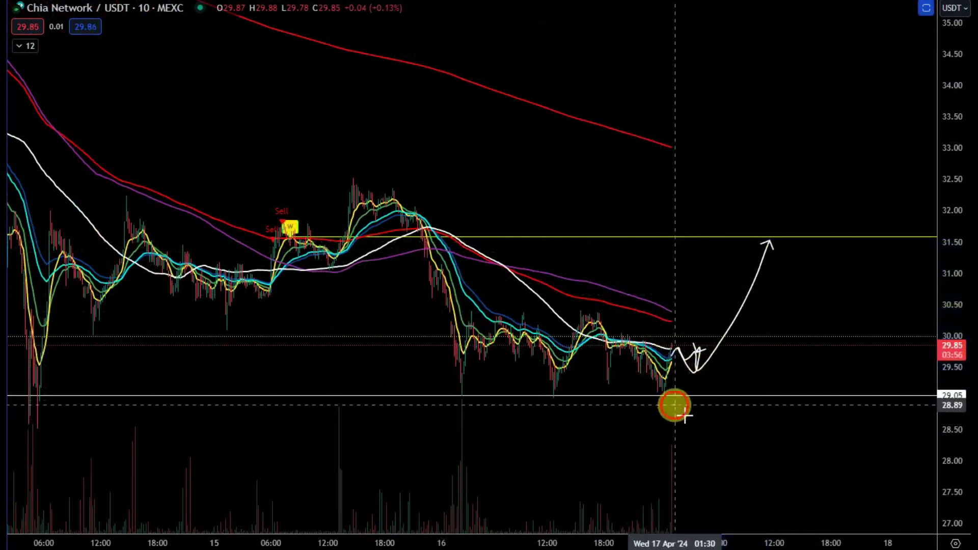
{"action": "mouse_move", "coordinate": [675, 406]}
{"action": "left_mouse_down"}
{"action": "mouse_move", "coordinate": [721, 405]}
{"action": "mouse_move", "coordinate": [681, 405]}
{"action": "left_mouse_up"}
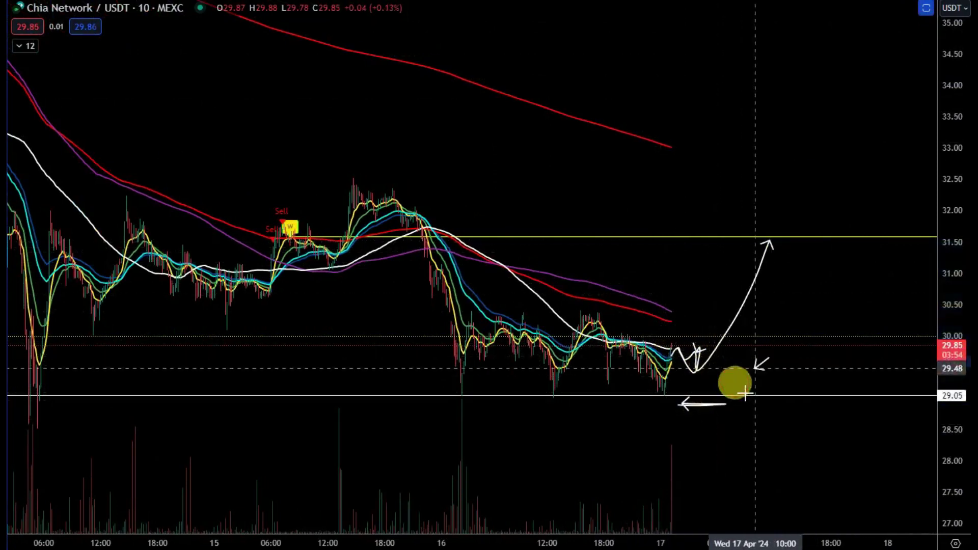